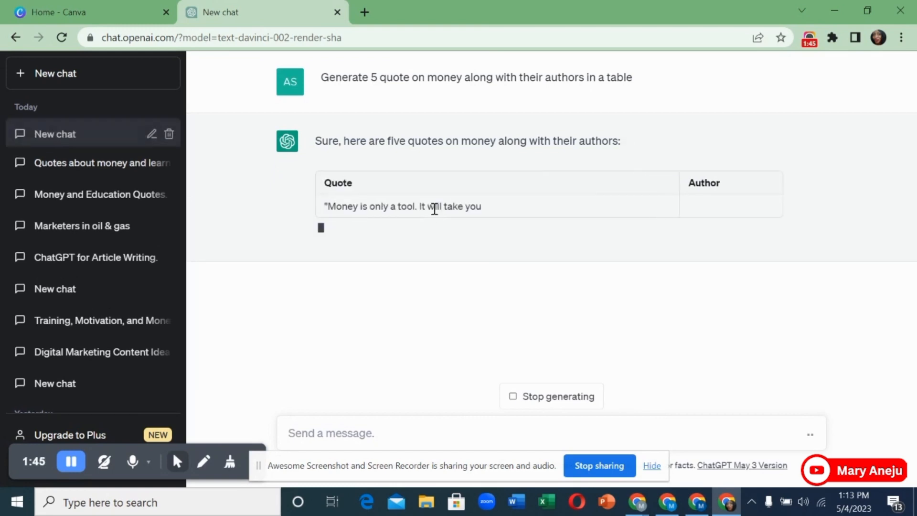
pyautogui.click(71, 461)
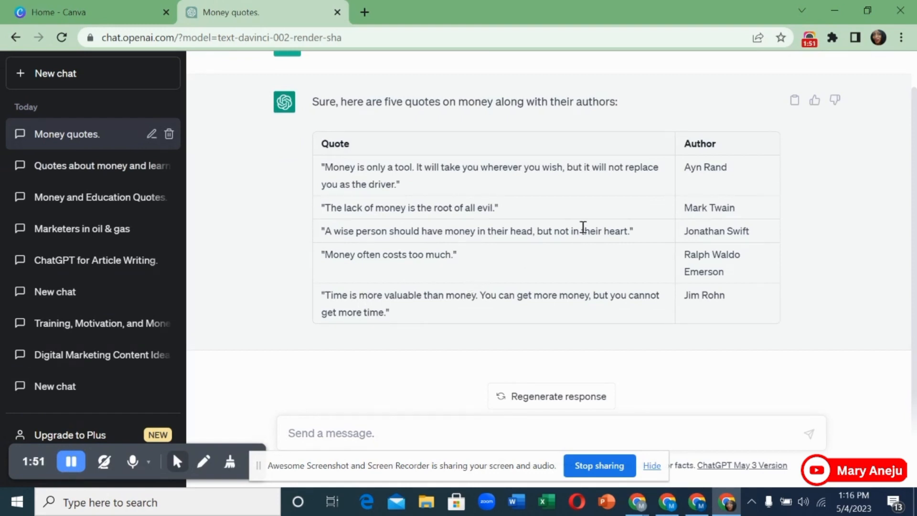
# Copy the full table of money quotes and authors, including its header row, from the ChatGPT response
pyautogui.moveTo(322, 145); pyautogui.dragTo(736, 305)
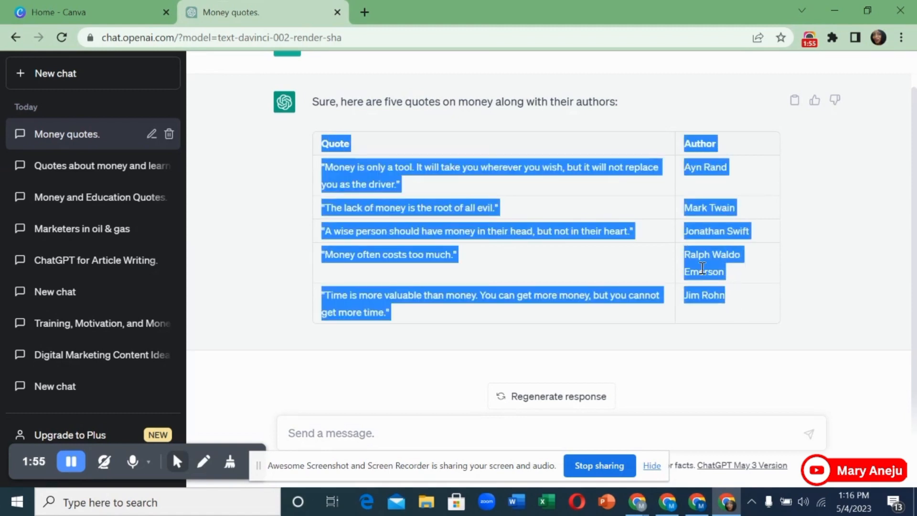
pyautogui.rightClick(510, 178)
pyautogui.click(530, 180)
# Switch to Canva and search its templates for "facebook post"
pyautogui.click(112, 7)
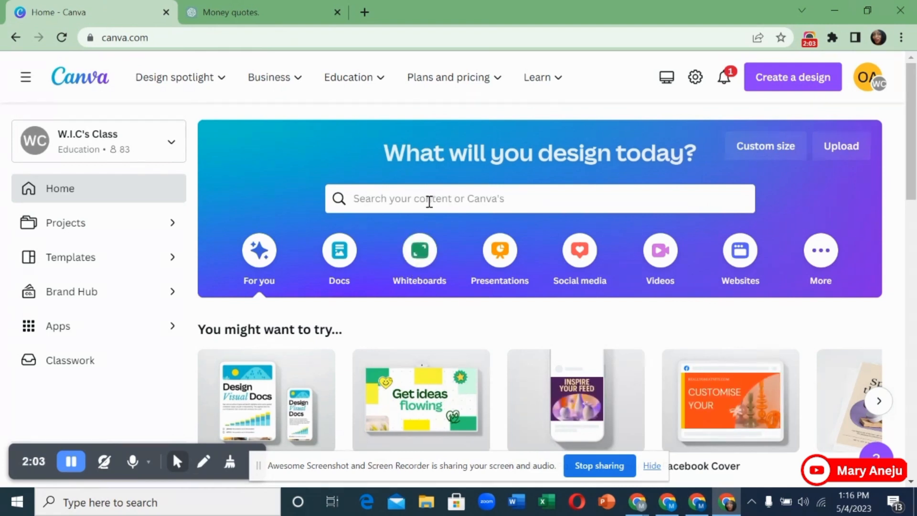
pyautogui.click(429, 201)
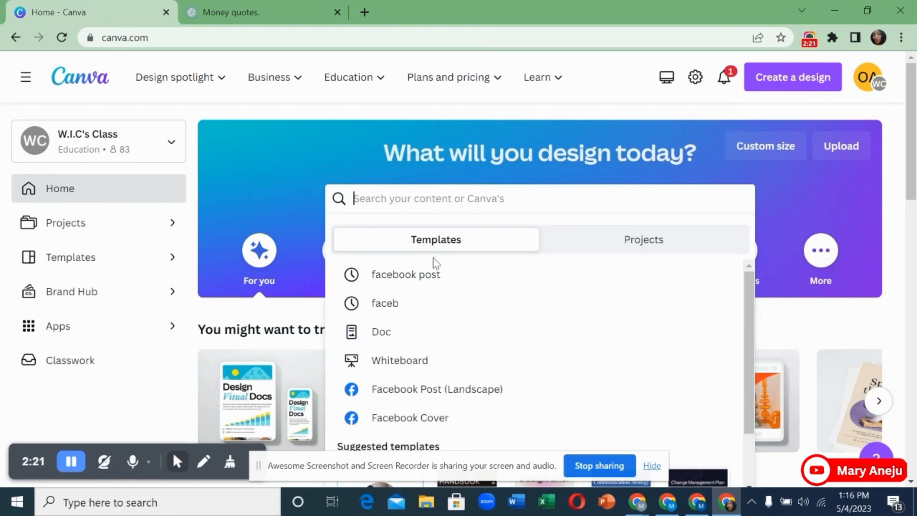
pyautogui.click(437, 275)
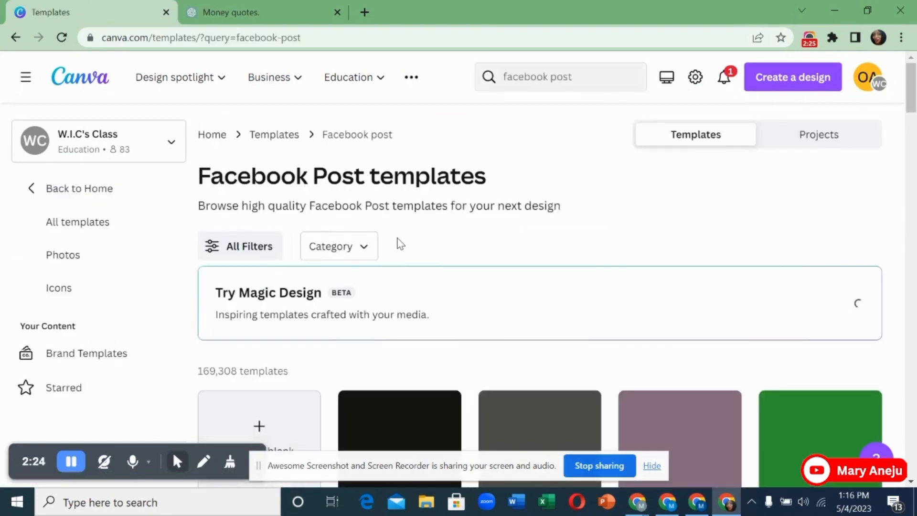
# Find the Blue and White Quotes Facebook Post template among the results and open it for customizing
pyautogui.scroll(-3, 479, 258)
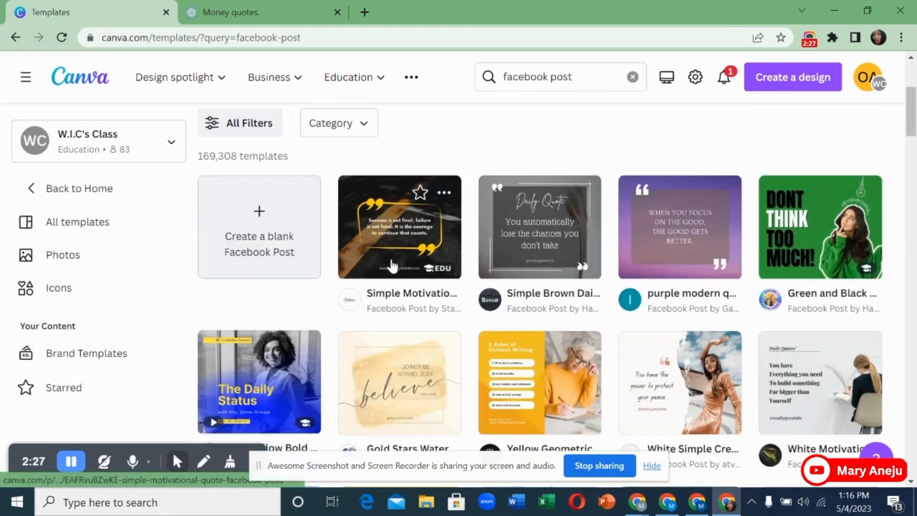
pyautogui.scroll(-3, 382, 282)
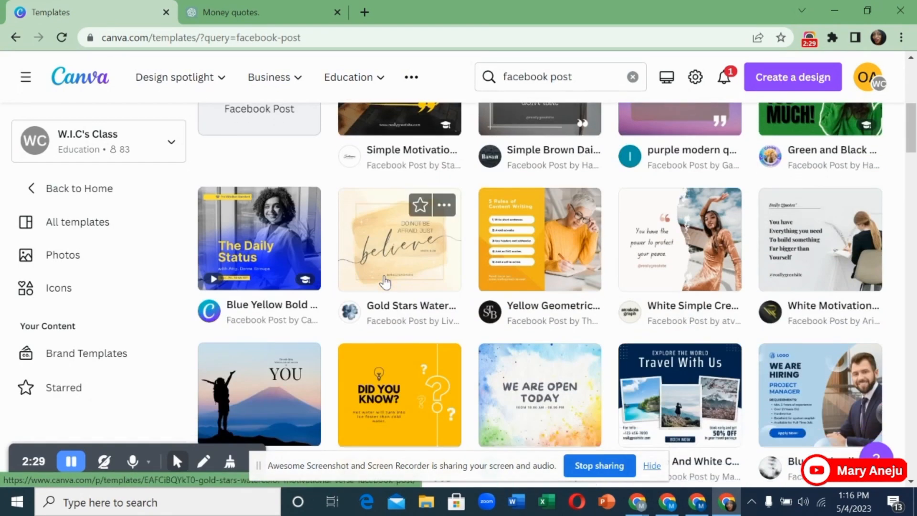
pyautogui.scroll(-6, 385, 282)
pyautogui.scroll(-5, 385, 282)
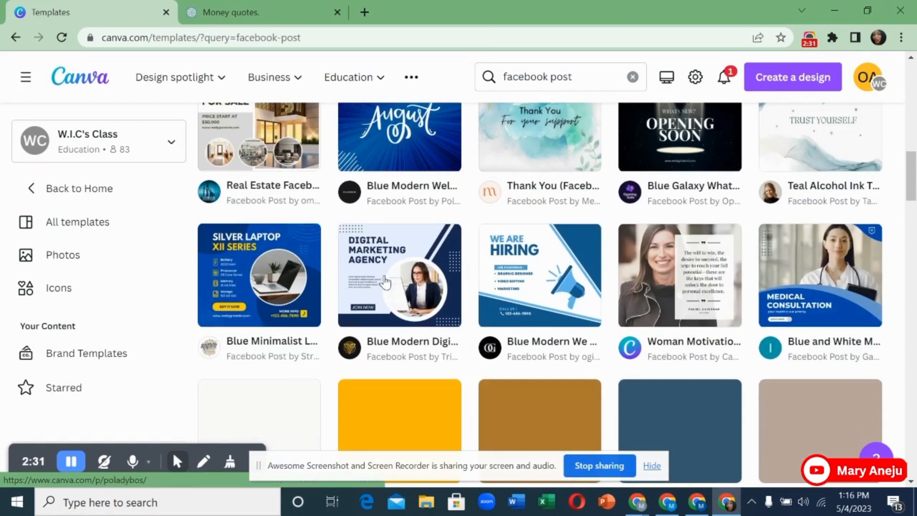
pyautogui.scroll(-6, 385, 283)
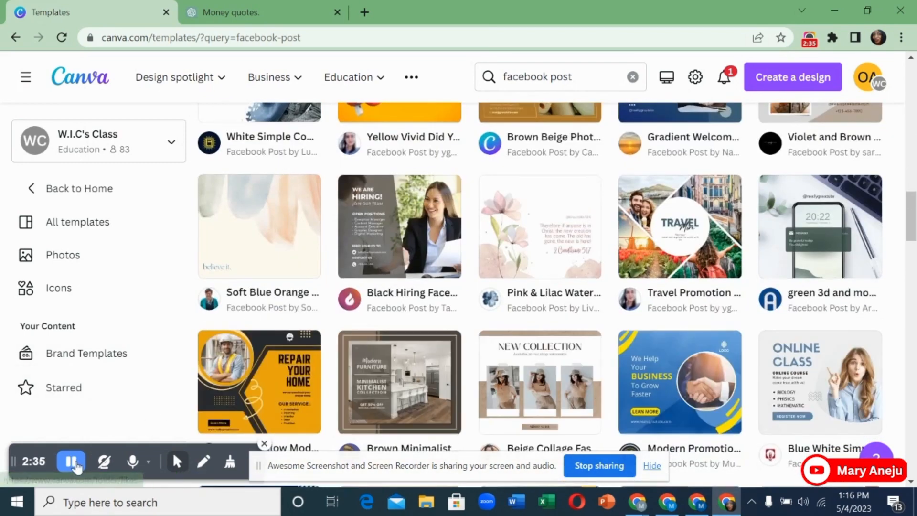
pyautogui.scroll(-10, 380, 329)
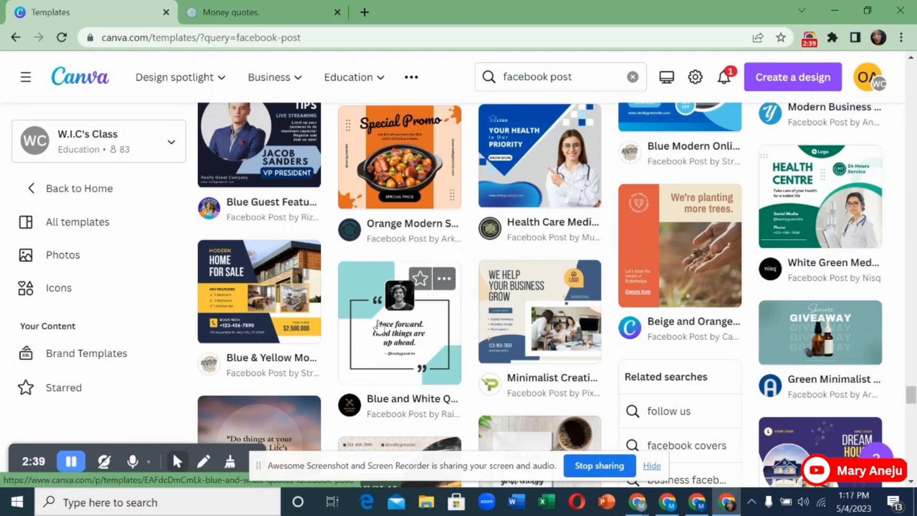
pyautogui.click(380, 328)
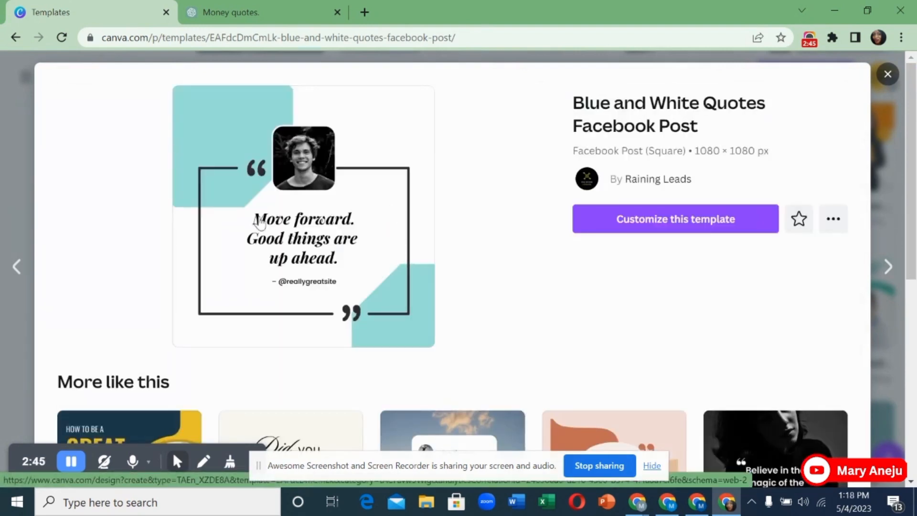
pyautogui.click(269, 247)
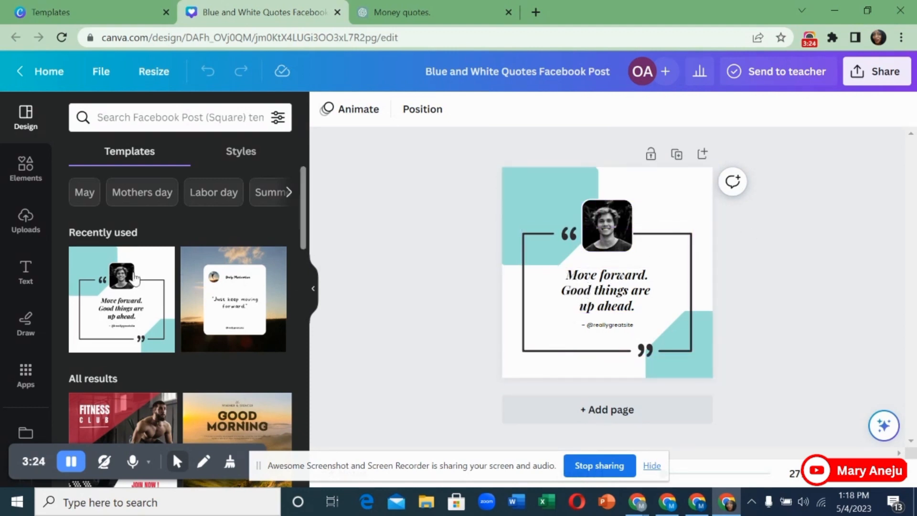
# Start Bulk create for the quote design and open the table for entering data manually
pyautogui.scroll(-3, 31, 188)
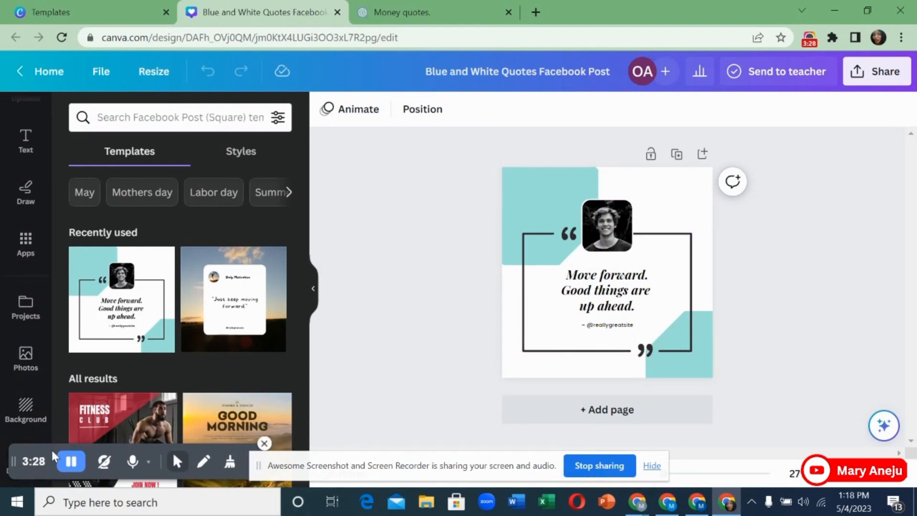
pyautogui.moveTo(46, 446); pyautogui.dragTo(120, 443)
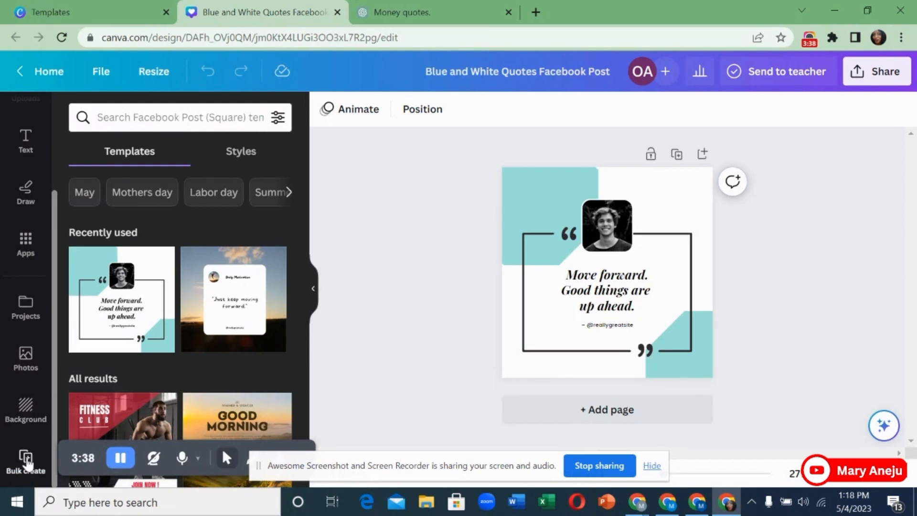
pyautogui.click(27, 459)
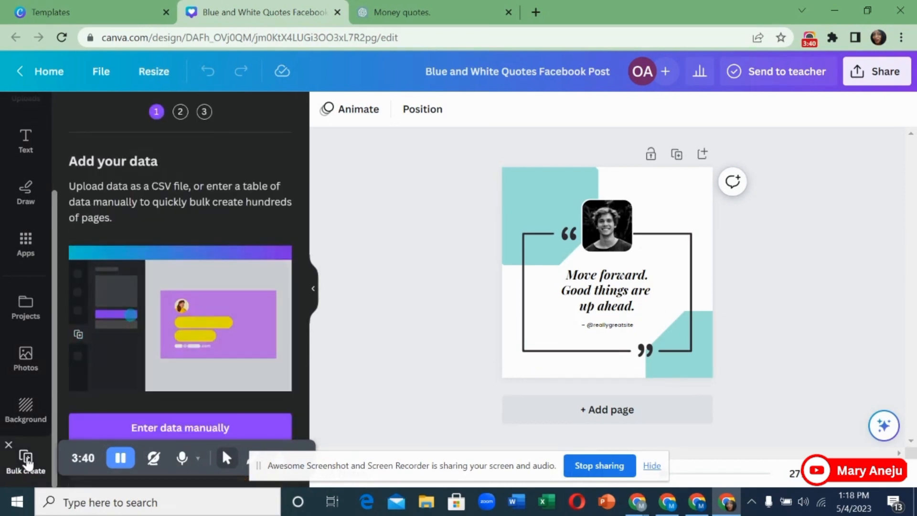
pyautogui.moveTo(74, 446); pyautogui.dragTo(323, 434)
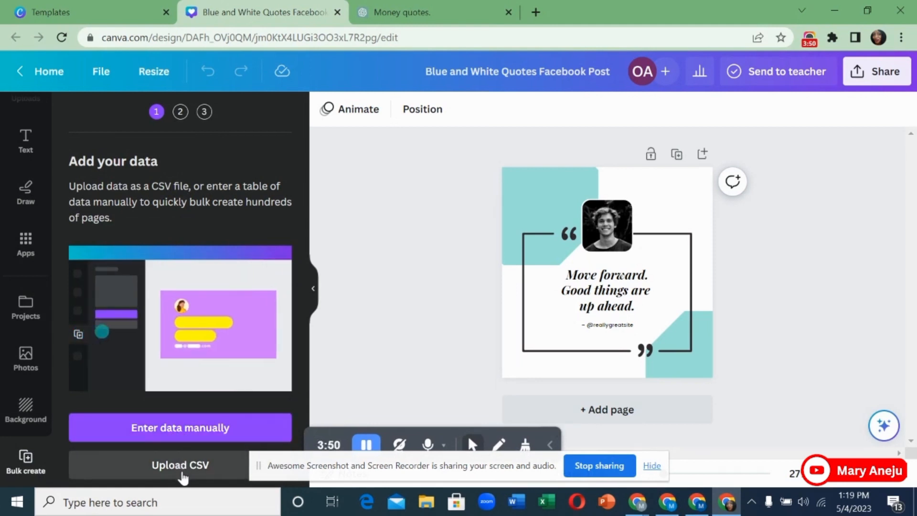
pyautogui.click(166, 437)
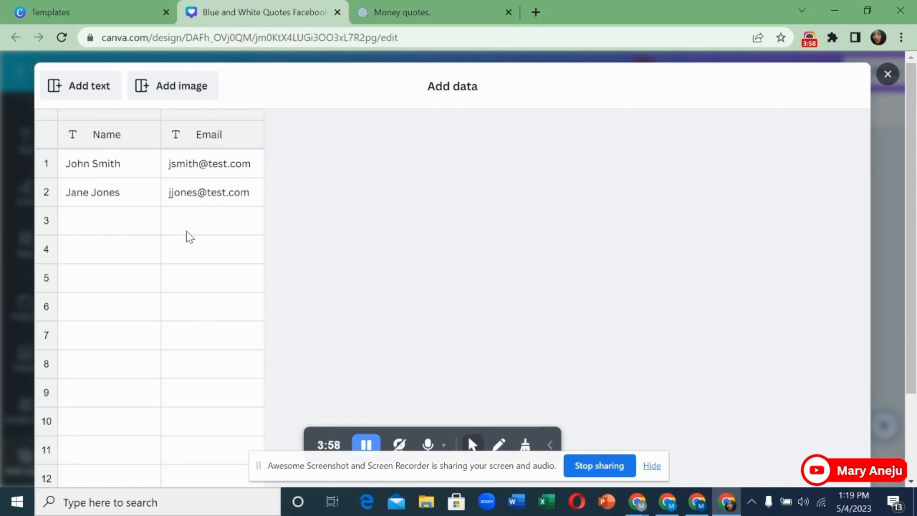
pyautogui.click(390, 14)
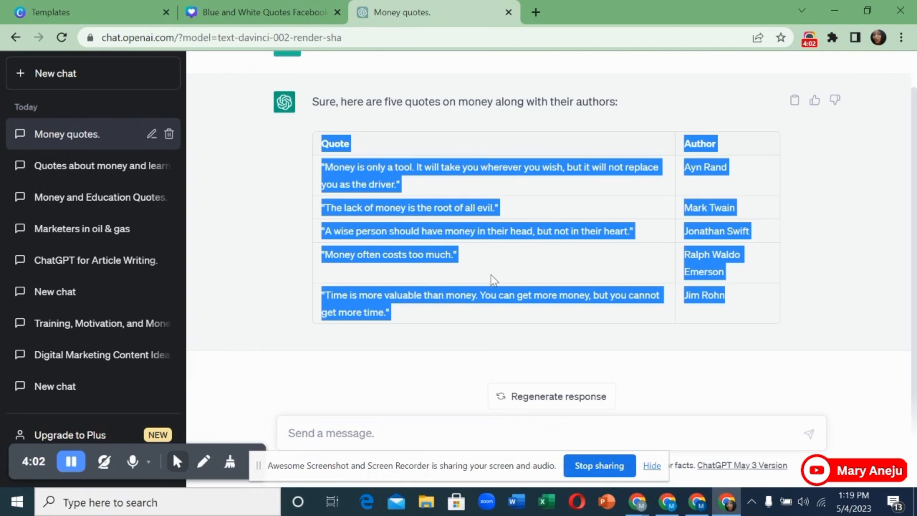
pyautogui.click(209, 5)
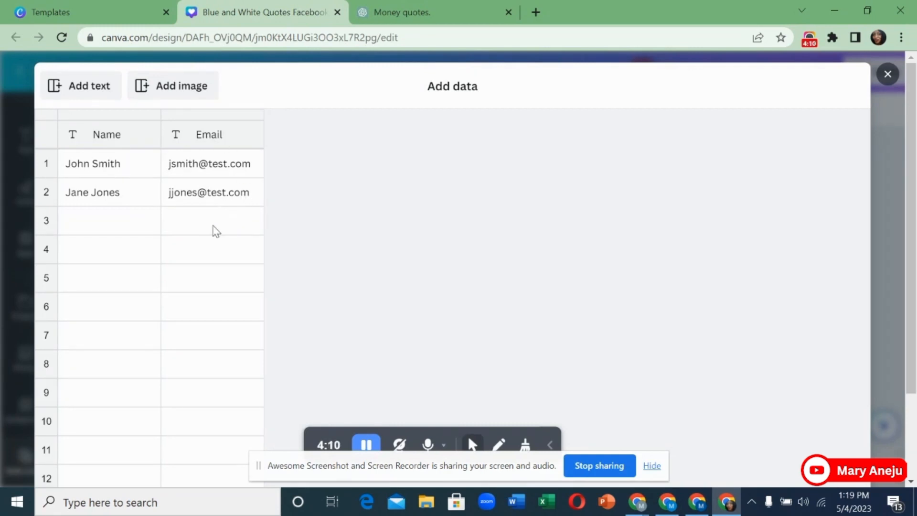
# Delete the sample Email and Name columns from the bulk-create data table
pyautogui.rightClick(210, 187)
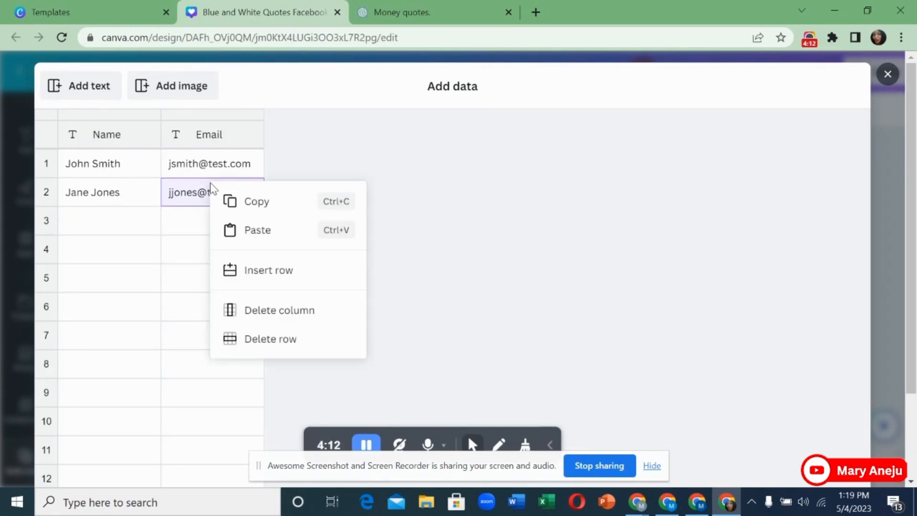
pyautogui.click(267, 312)
pyautogui.rightClick(124, 189)
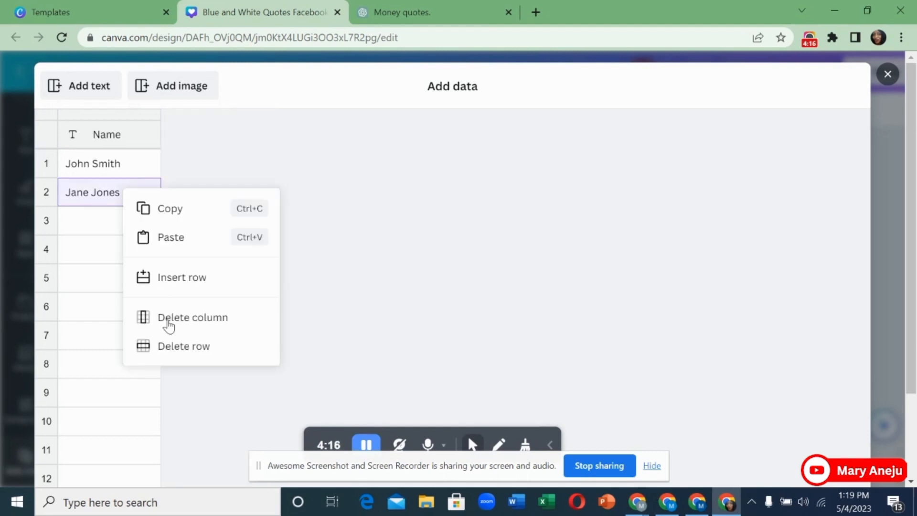
pyautogui.click(169, 327)
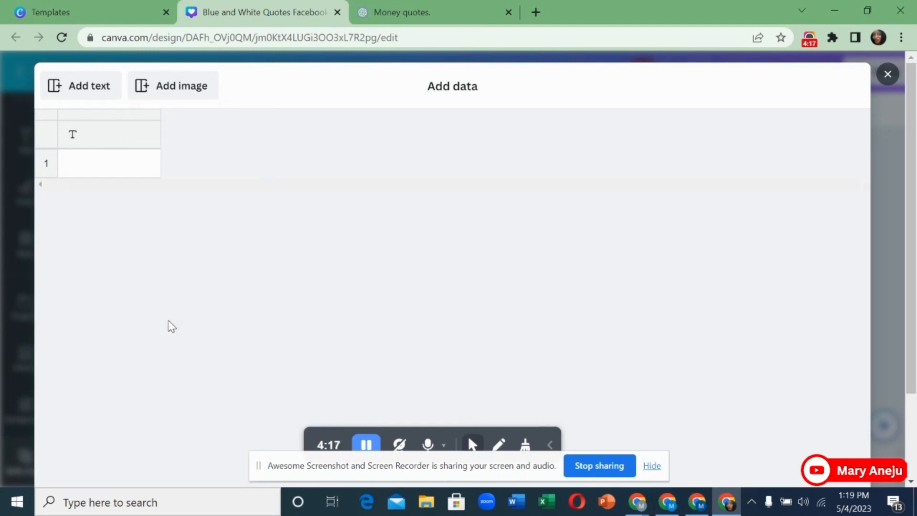
# Paste the copied quotes and authors into the empty data table, starting at the header cell
pyautogui.click(93, 144)
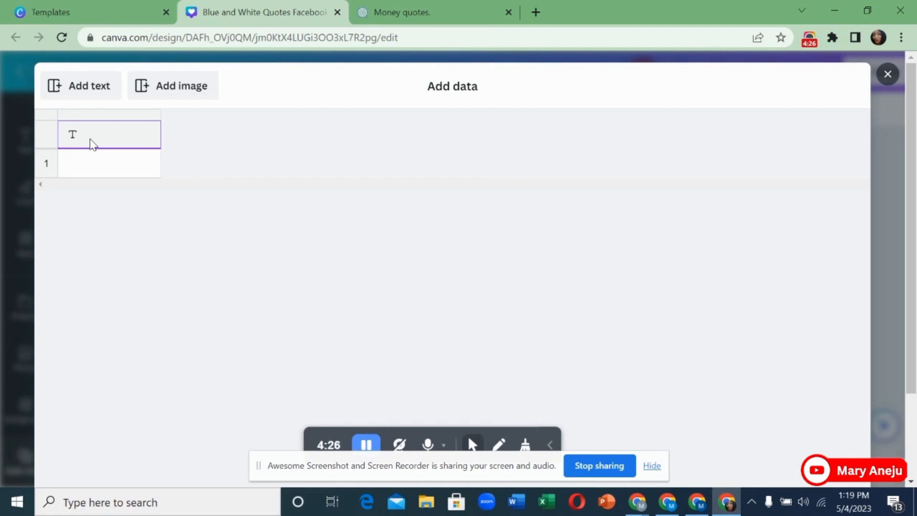
pyautogui.rightClick(93, 144)
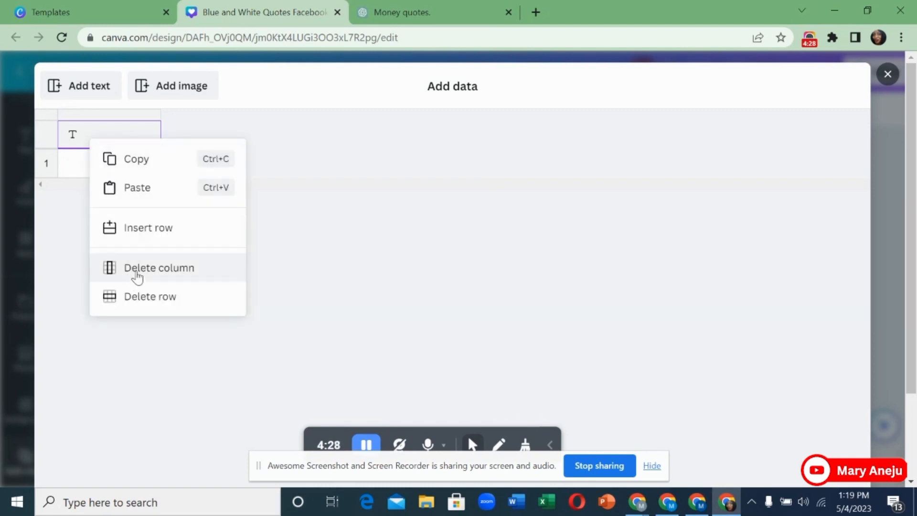
pyautogui.click(114, 194)
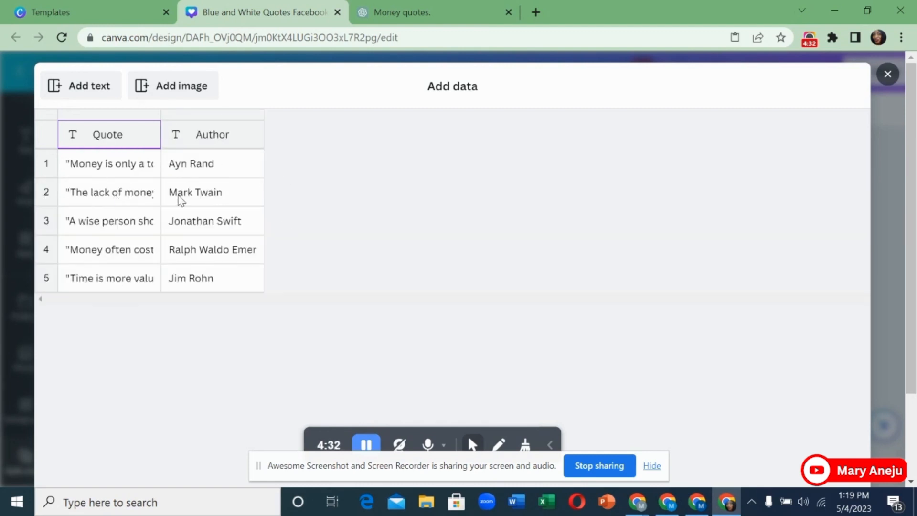
# Add an image column and assign the "Young Woman Using Laptop" photo to row 1 and IMG-20200417-WA0189.jpg to row 2
pyautogui.click(198, 103)
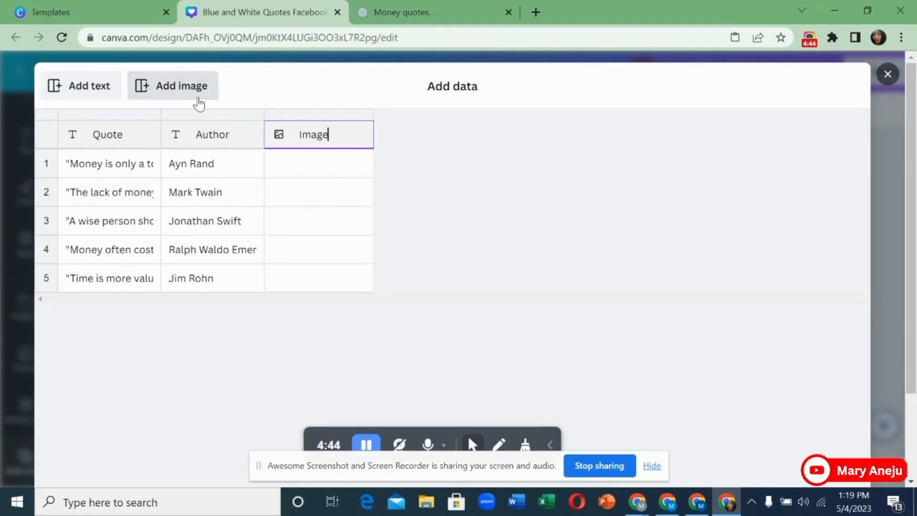
pyautogui.moveTo(340, 174)
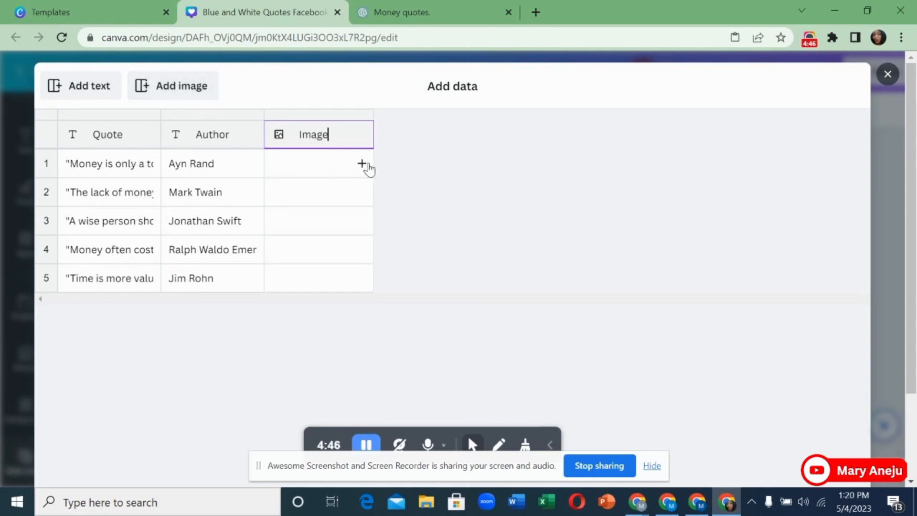
pyautogui.click(362, 165)
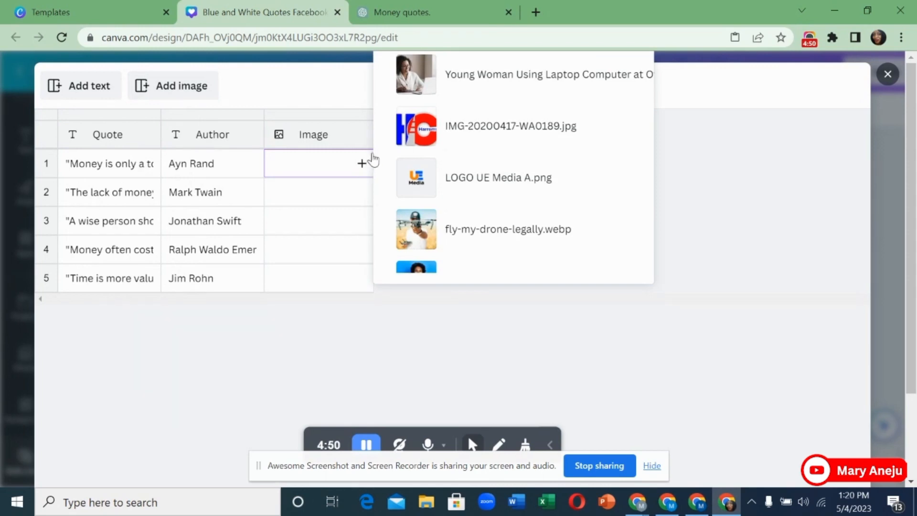
pyautogui.click(424, 93)
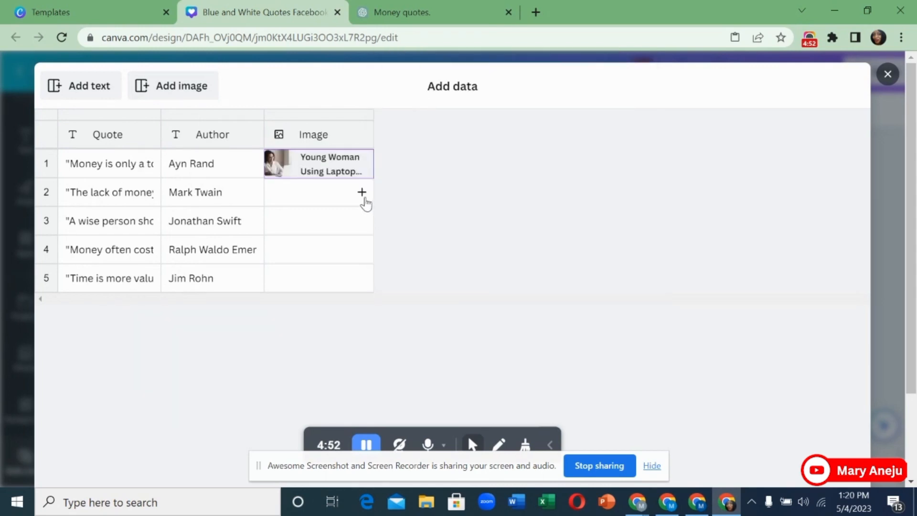
pyautogui.click(364, 202)
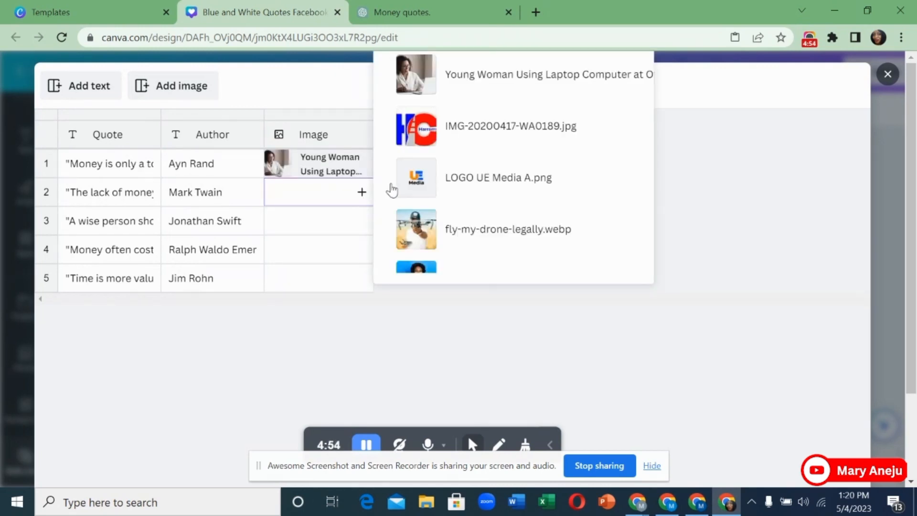
pyautogui.click(442, 147)
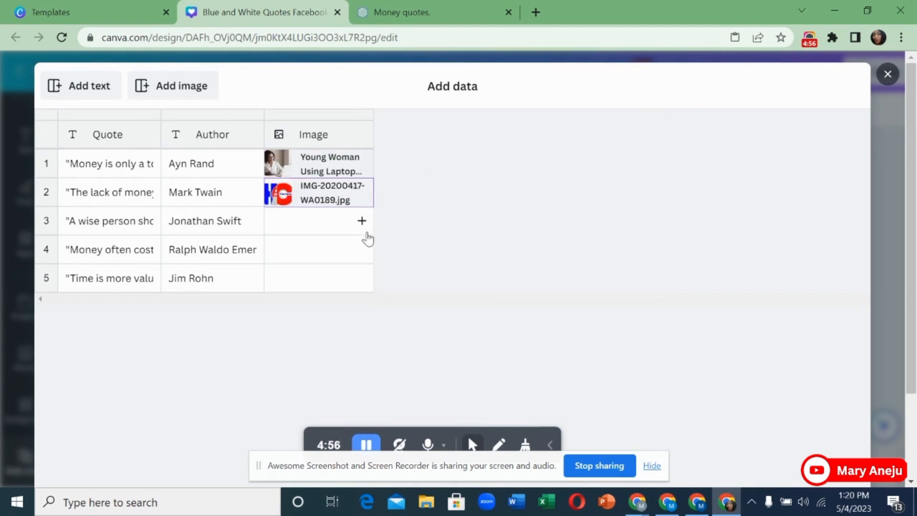
# Assign IMG-20200417-WA0189.jpg to row 3 and the "Young Woman Using Laptop" photo to rows 4 and 5 of the image column
pyautogui.click(365, 229)
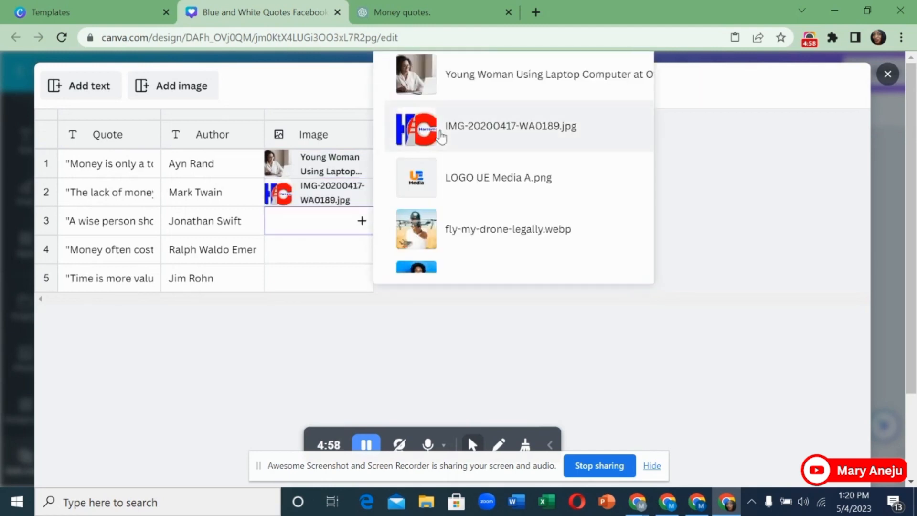
pyautogui.click(433, 126)
pyautogui.click(362, 250)
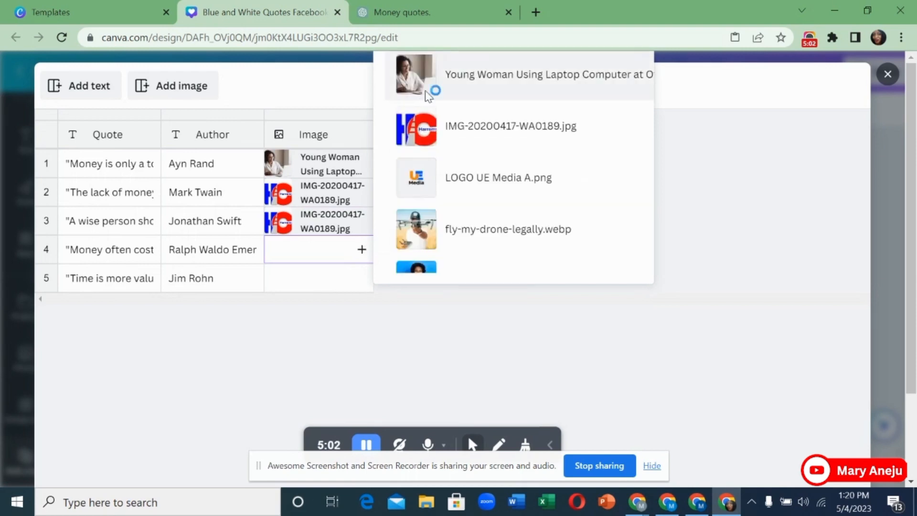
pyautogui.click(424, 95)
pyautogui.click(362, 283)
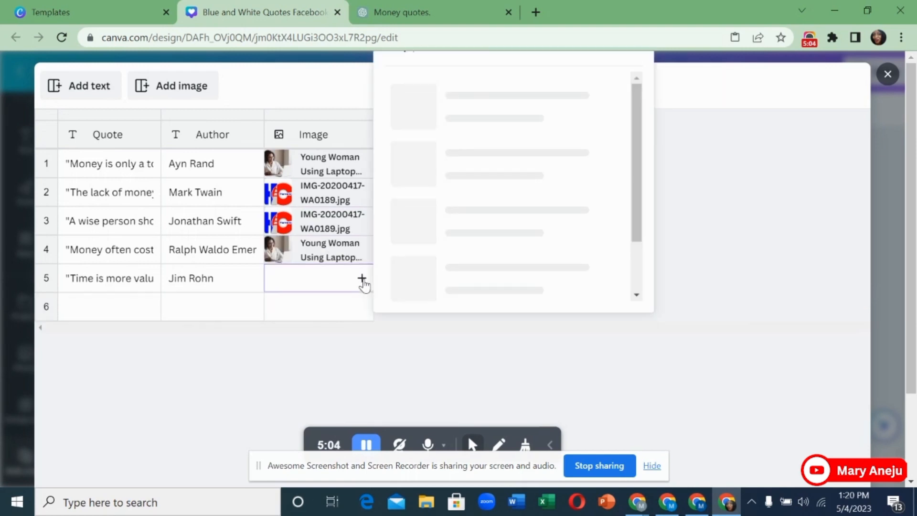
pyautogui.click(464, 122)
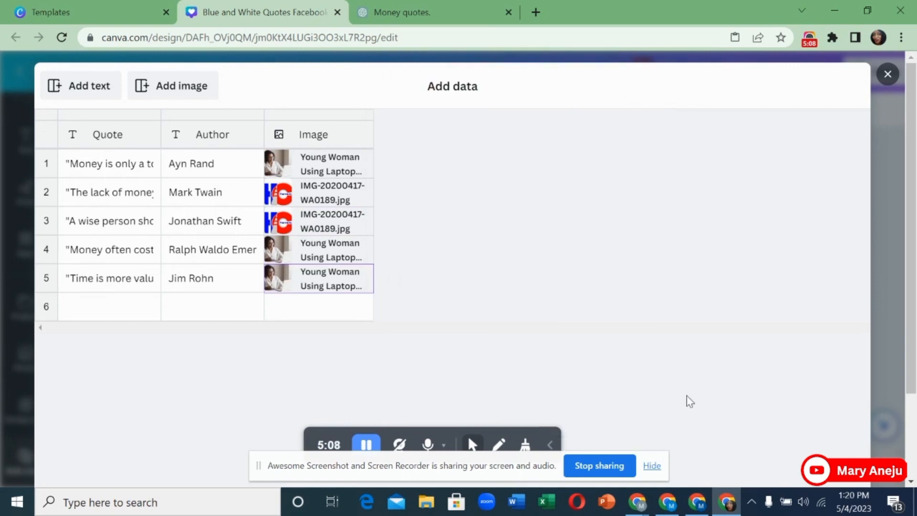
# Confirm the data table and connect the "Move forward. Good things are up ahead." text to the Quote field
pyautogui.scroll(-3, 772, 418)
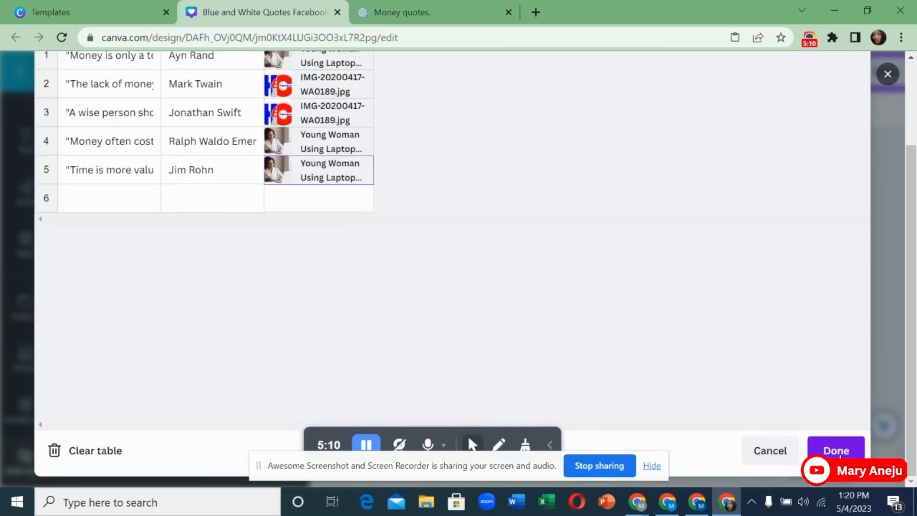
pyautogui.click(837, 451)
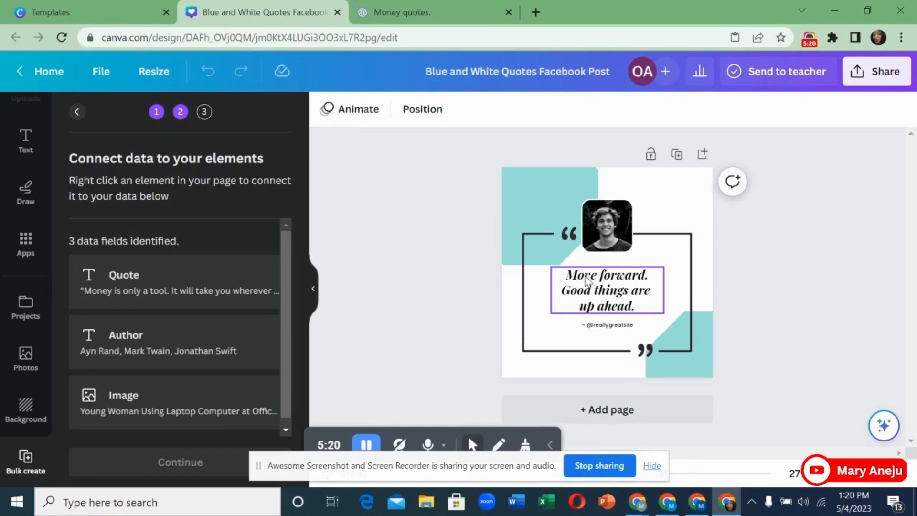
pyautogui.click(588, 282)
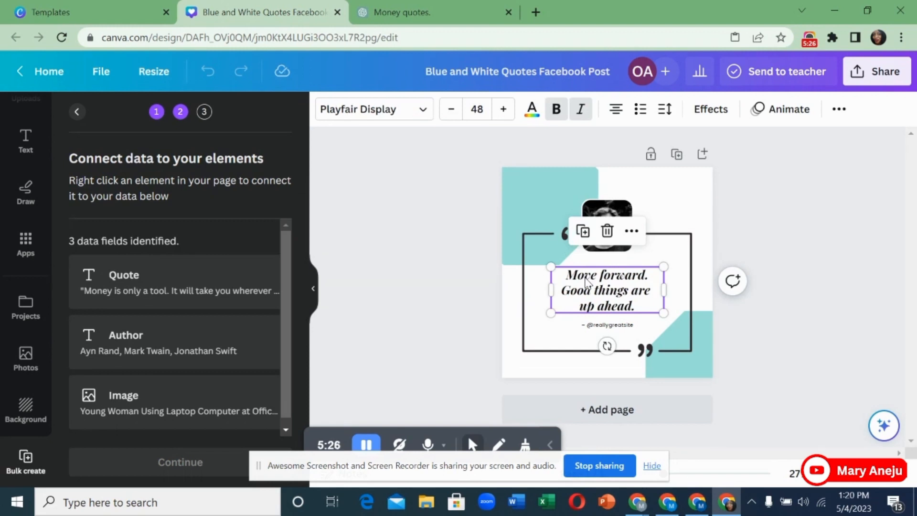
pyautogui.rightClick(587, 282)
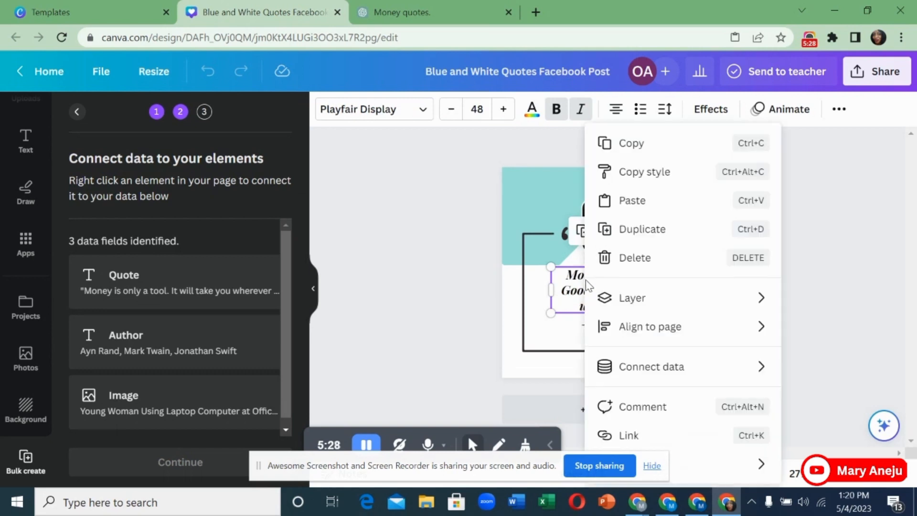
pyautogui.moveTo(661, 379)
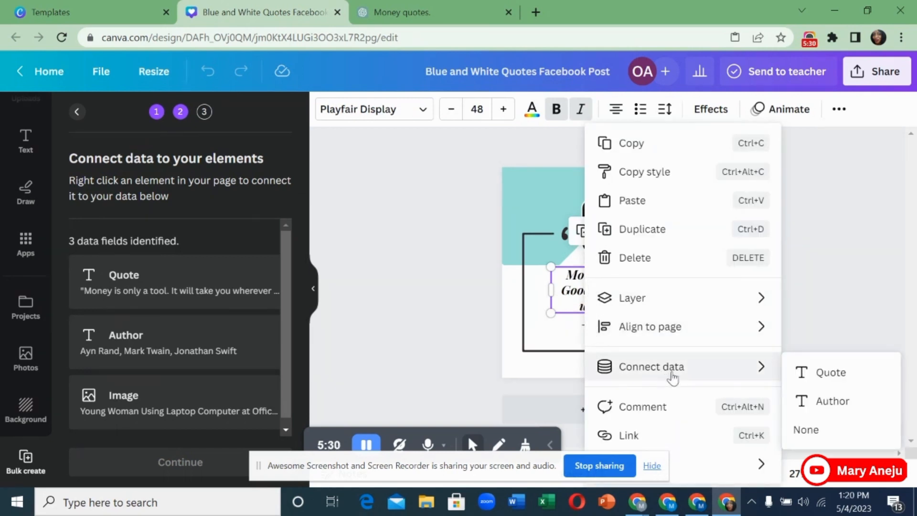
pyautogui.click(815, 371)
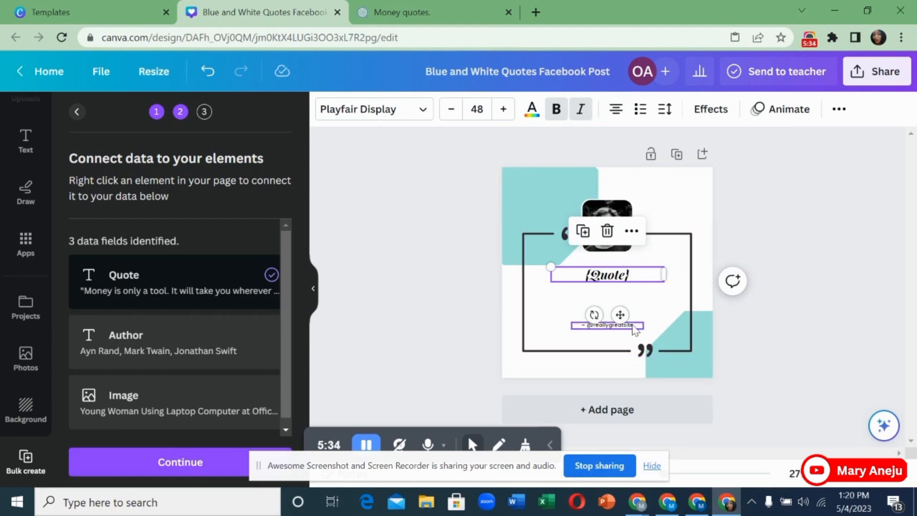
pyautogui.click(632, 328)
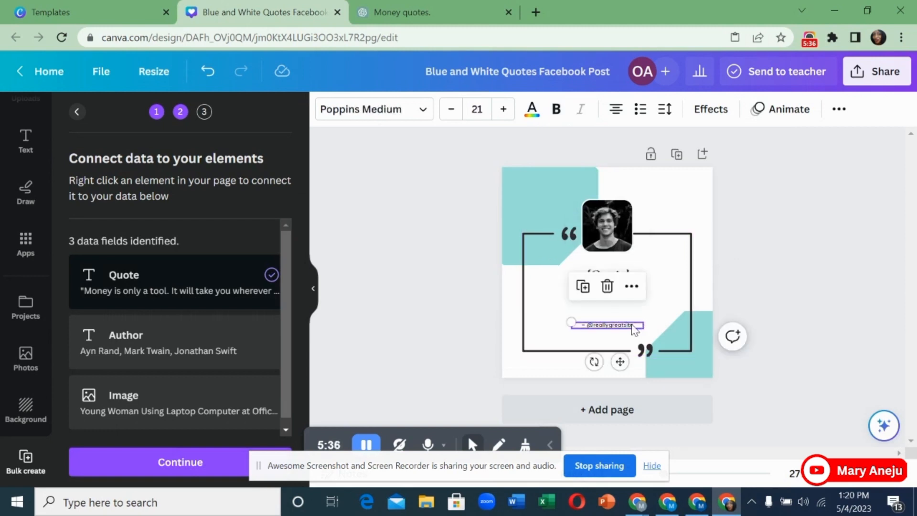
pyautogui.rightClick(633, 327)
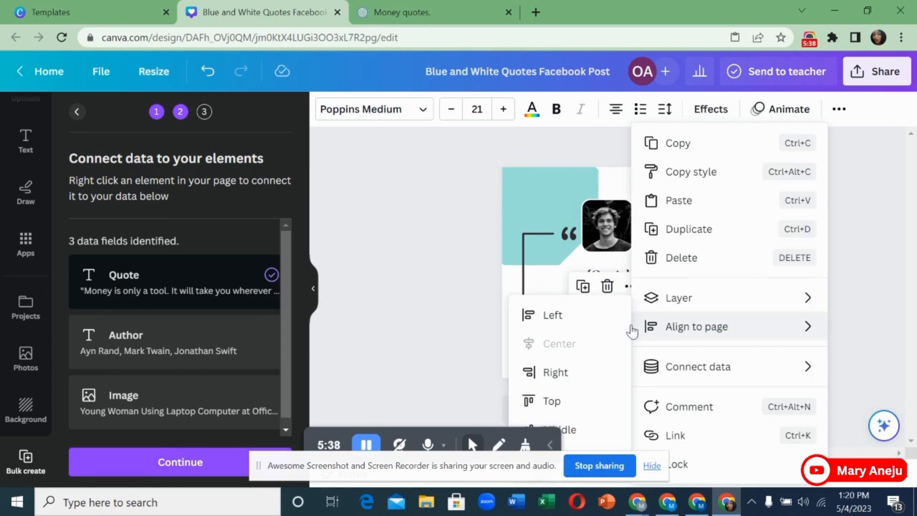
pyautogui.moveTo(743, 371)
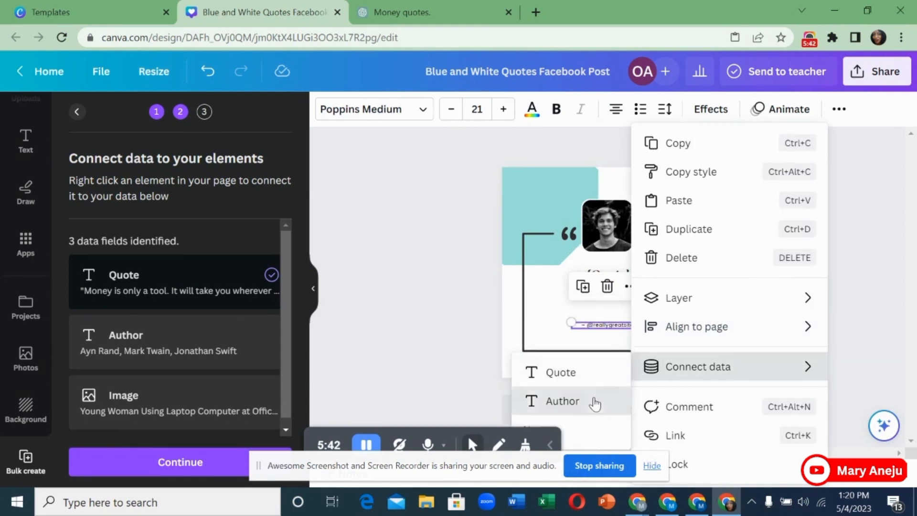
pyautogui.click(595, 402)
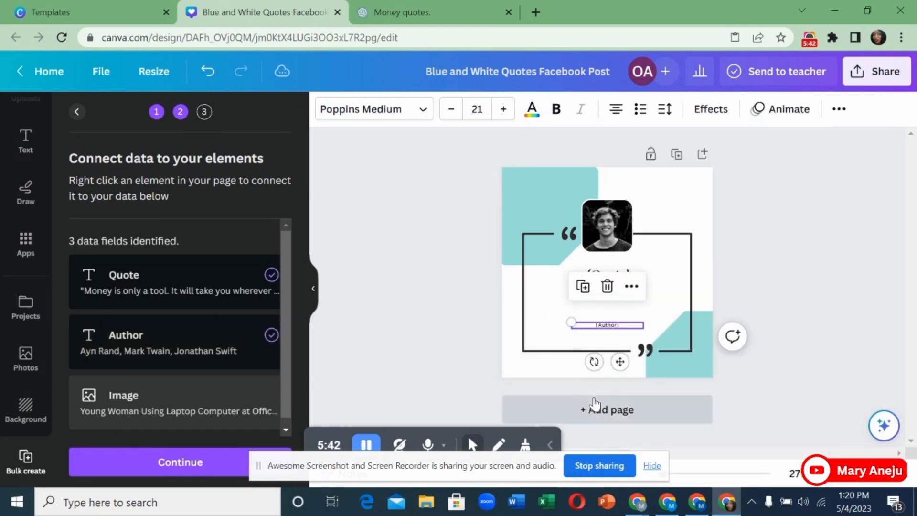
# Connect the portrait photo to the Image data field and generate the 5 pages from all data rows
pyautogui.click(595, 230)
pyautogui.rightClick(594, 230)
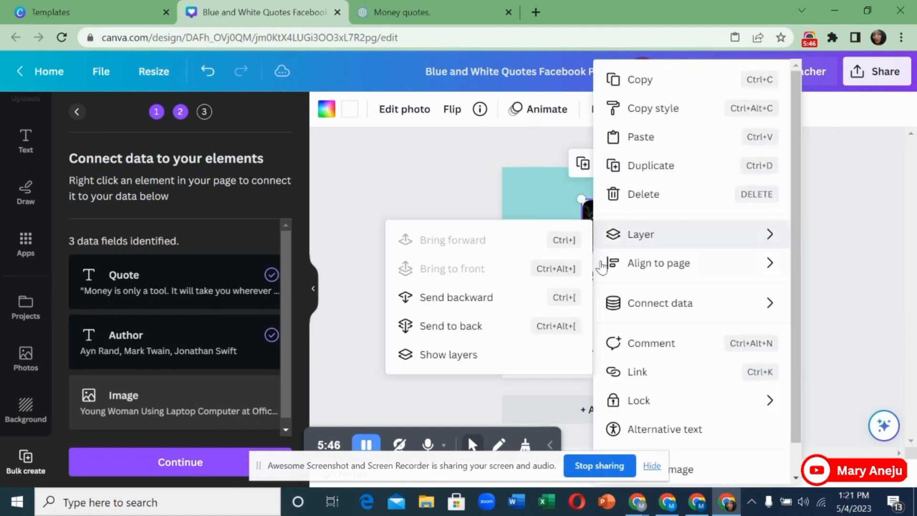
pyautogui.moveTo(616, 309)
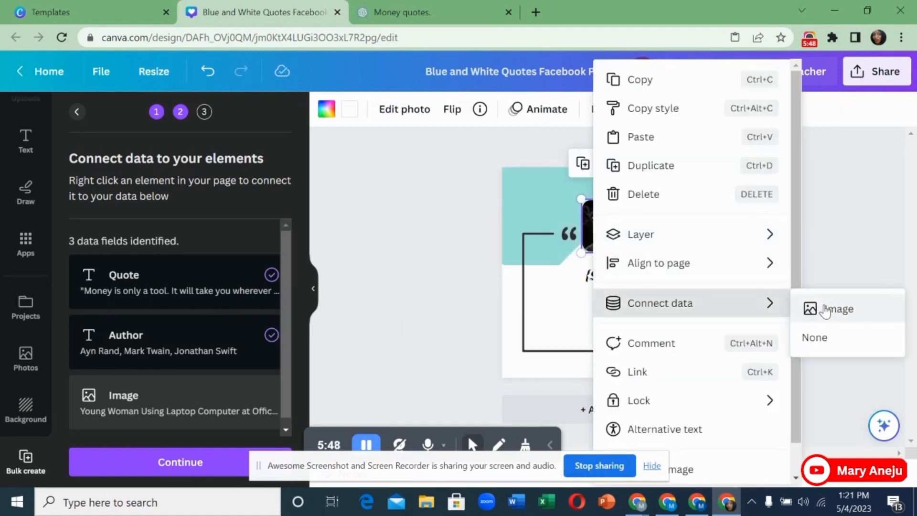
pyautogui.click(826, 309)
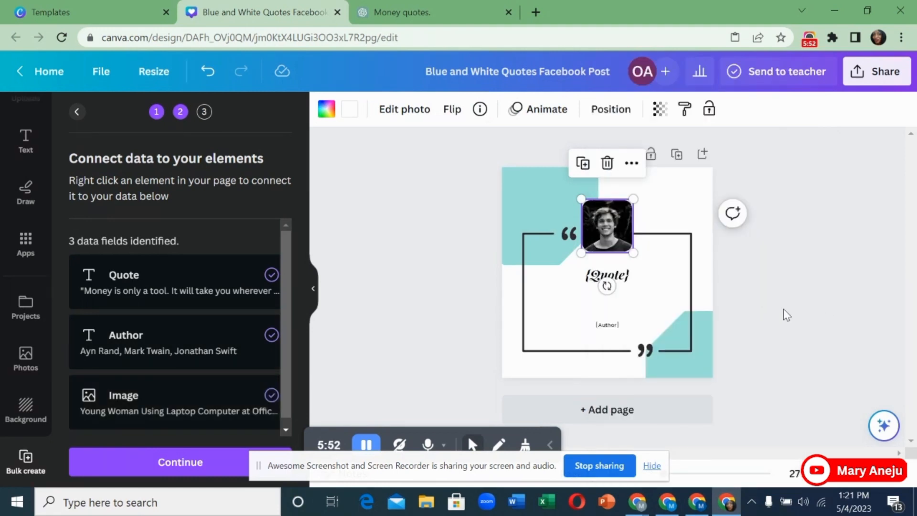
pyautogui.click(199, 471)
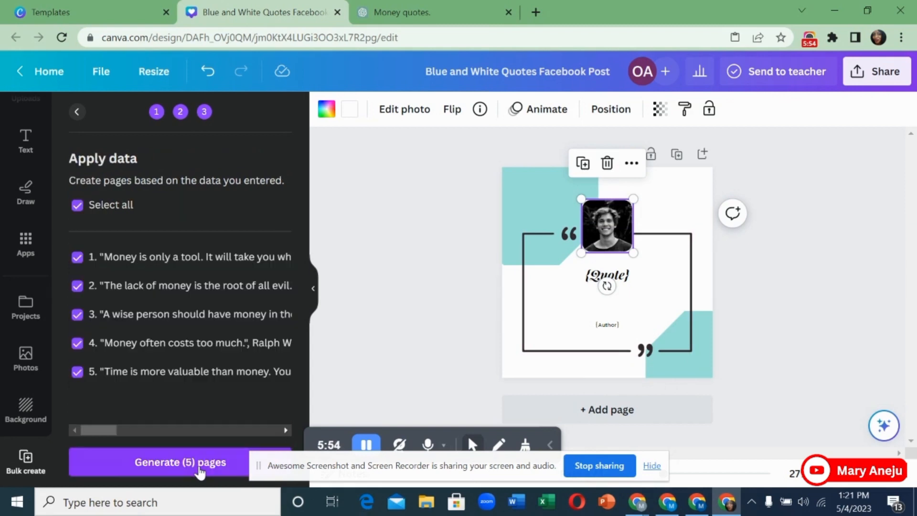
pyautogui.click(200, 468)
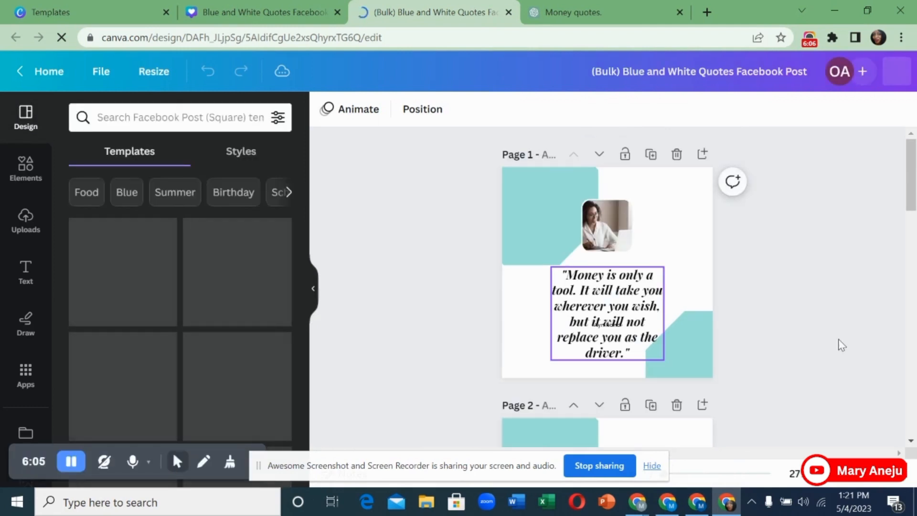
# Move the quote text slightly upward on page 1, and slightly up and left on page 3
pyautogui.click(655, 325)
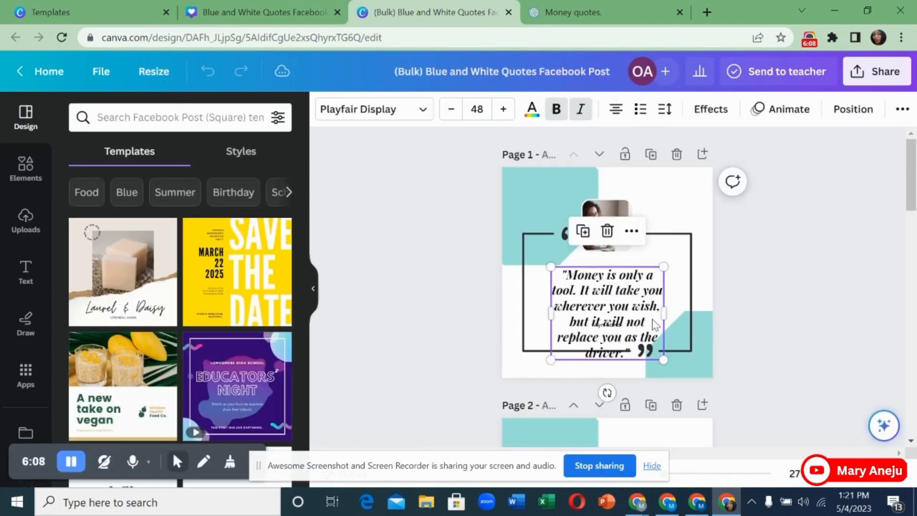
pyautogui.moveTo(656, 324); pyautogui.dragTo(654, 306)
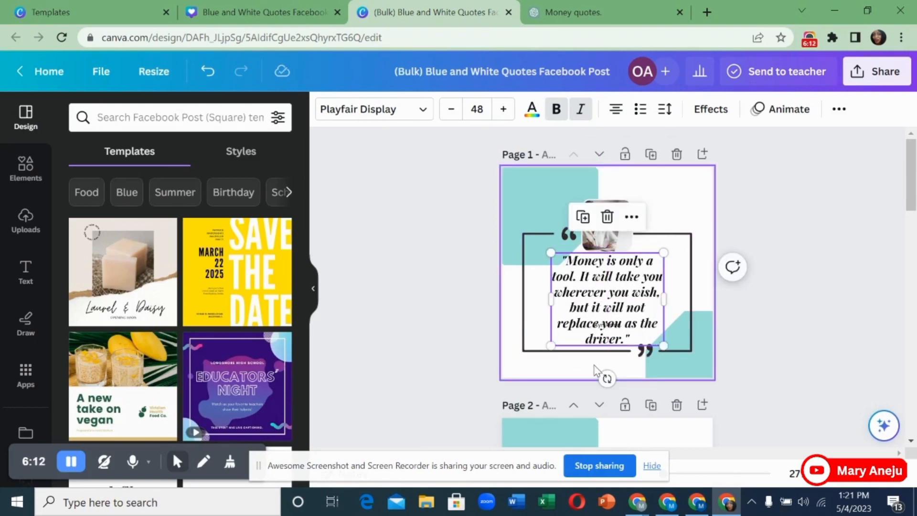
pyautogui.scroll(-5, 606, 368)
pyautogui.scroll(-2, 596, 369)
pyautogui.scroll(-5, 596, 370)
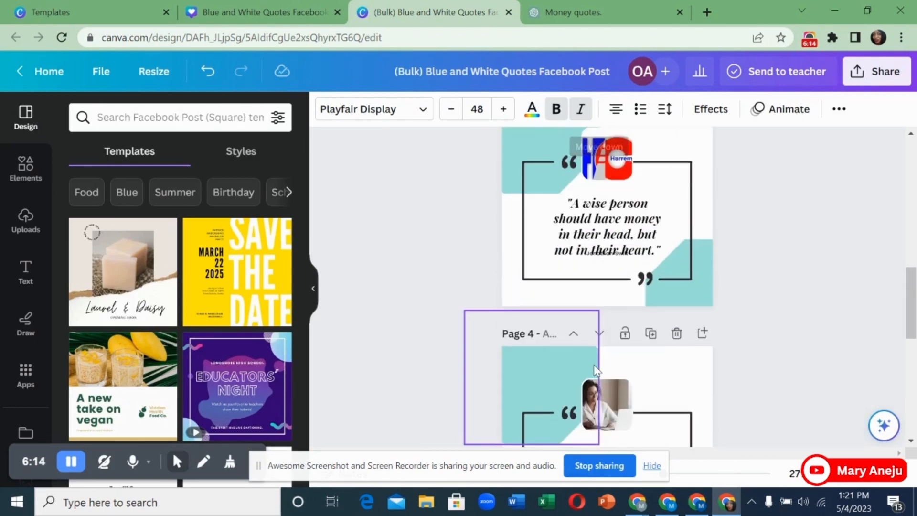
pyautogui.click(635, 234)
pyautogui.moveTo(635, 234); pyautogui.dragTo(627, 220)
# Move the author name on page 3 slightly down to leave a gap beneath the quote
pyautogui.click(622, 254)
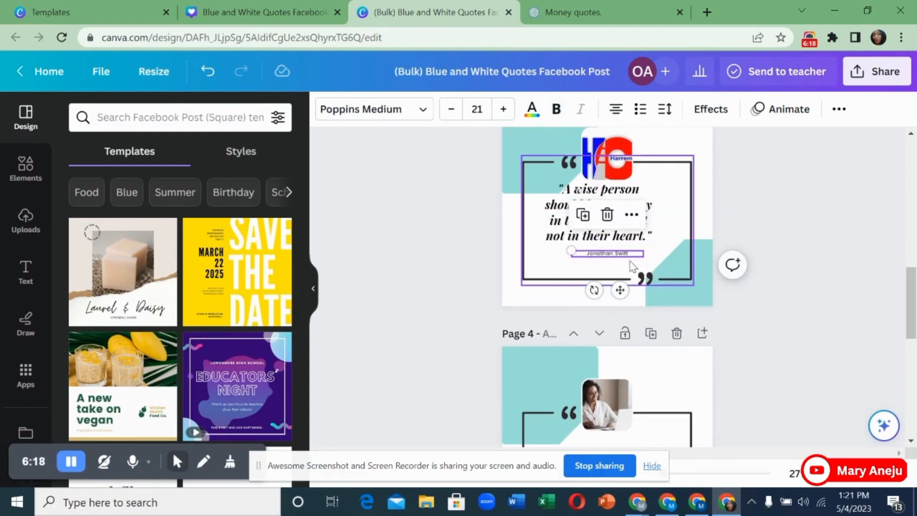
pyautogui.doubleClick(615, 252)
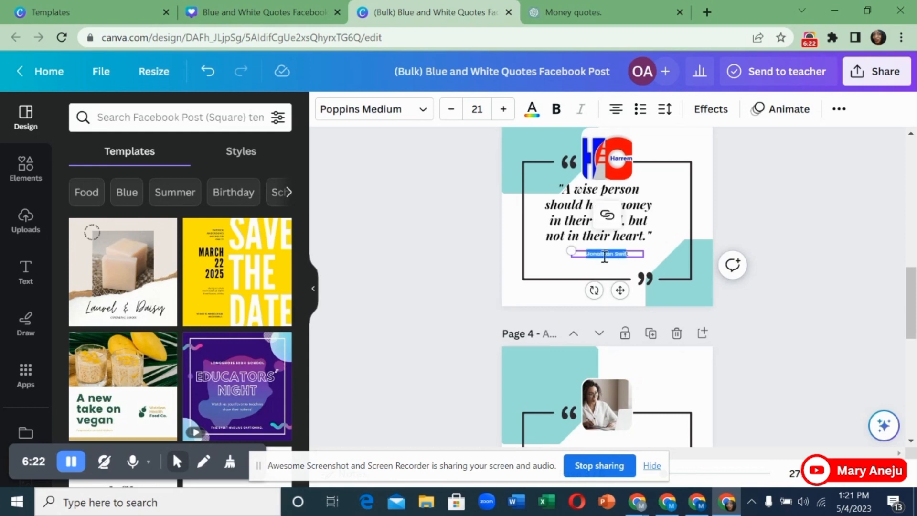
pyautogui.moveTo(620, 290); pyautogui.dragTo(620, 297)
pyautogui.click(669, 247)
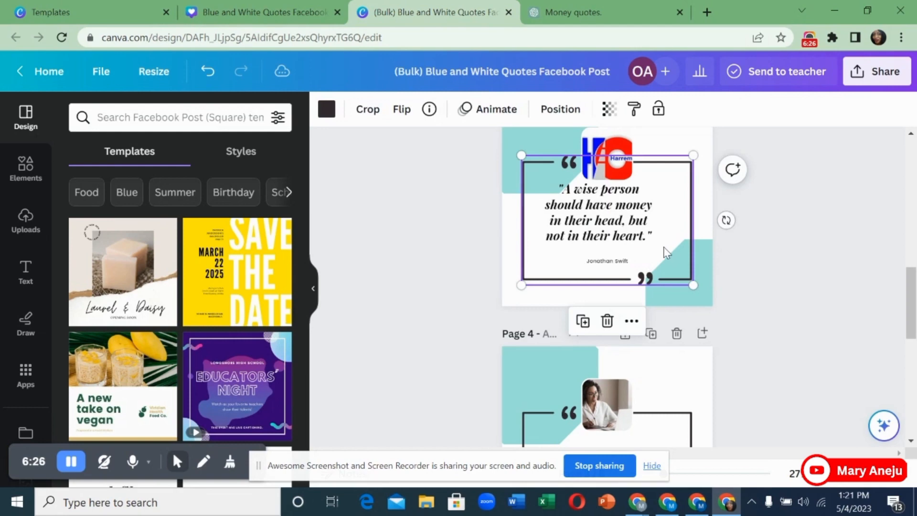
pyautogui.click(665, 252)
pyautogui.scroll(-10, 673, 262)
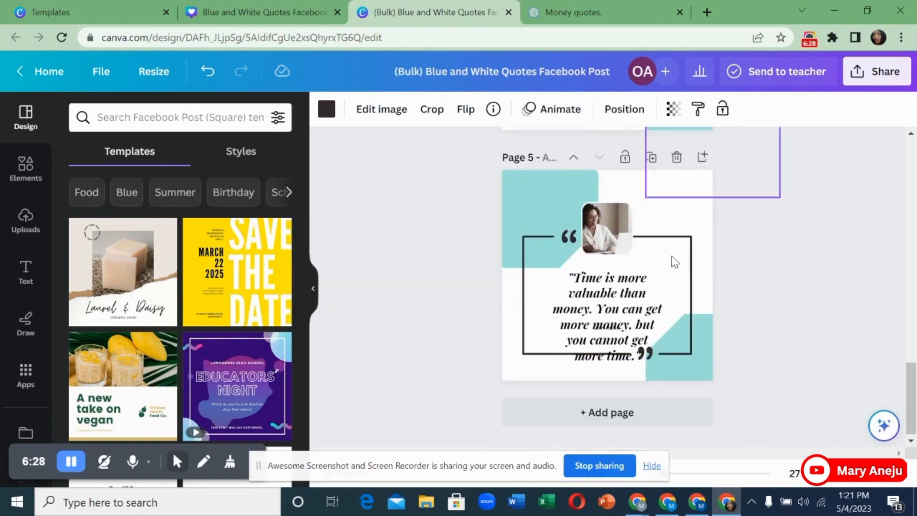
pyautogui.scroll(20, 675, 261)
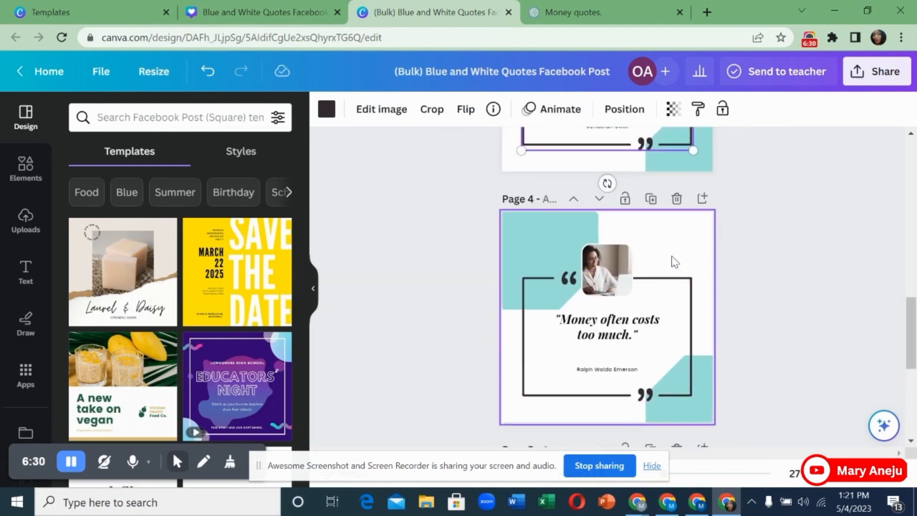